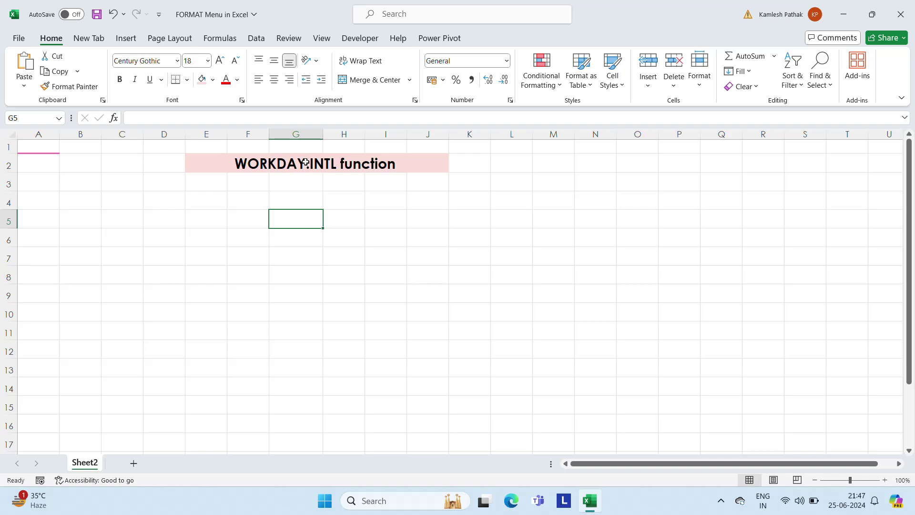
- Enter the heading "Date" in cell E5, make it bold and widen column E slightly
left_click(209, 213)
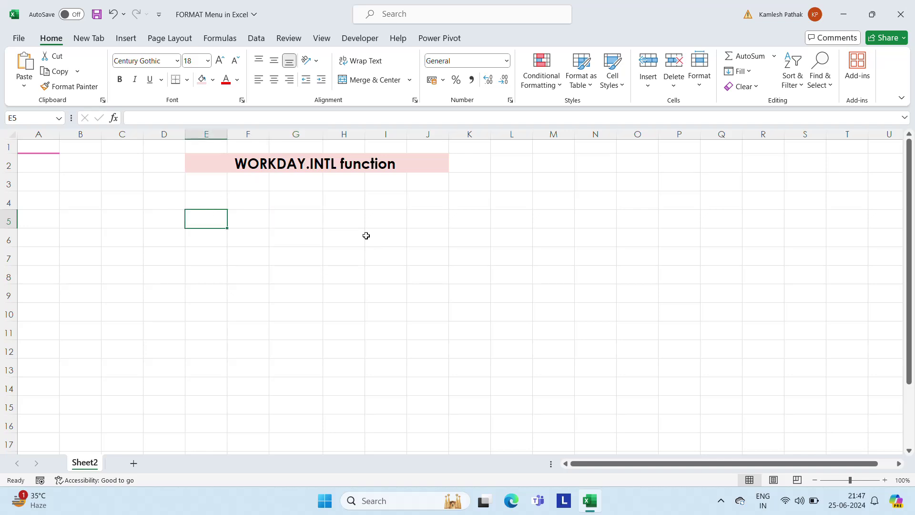
type("Date")
key("Return")
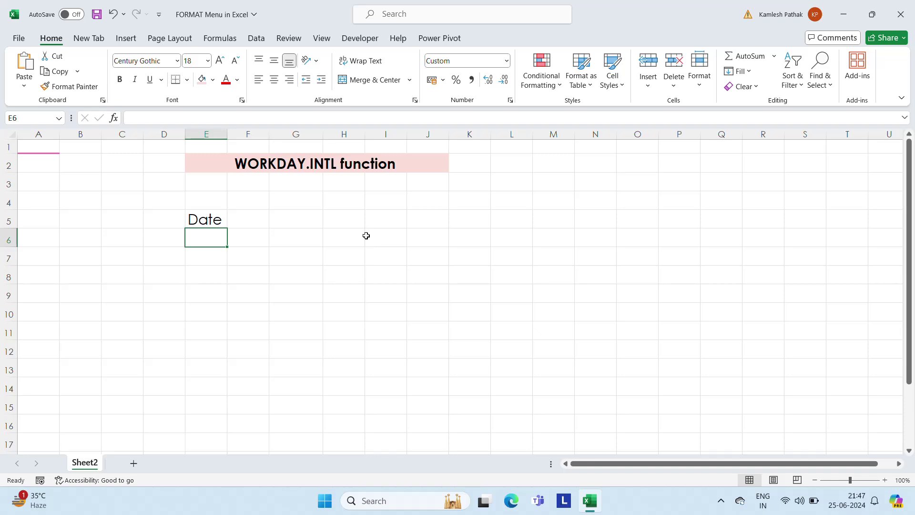
left_click_drag(228, 133, 247, 129)
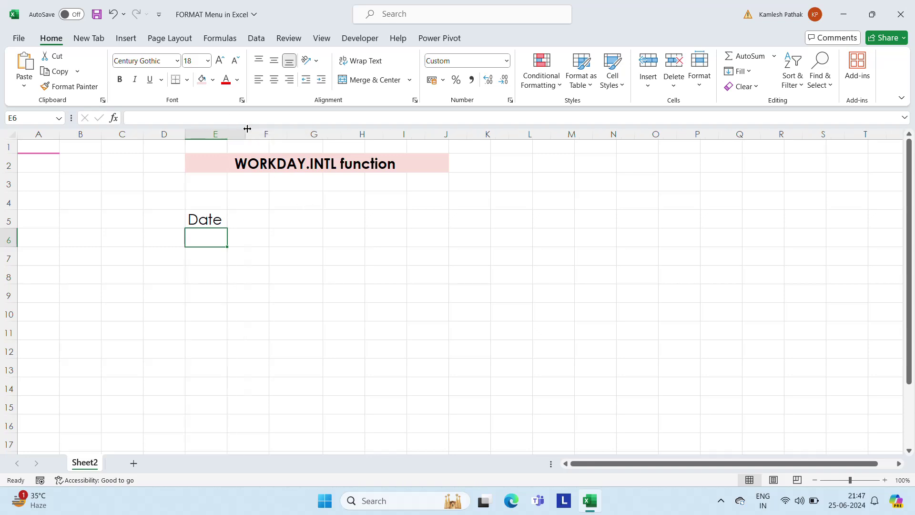
left_click(226, 219)
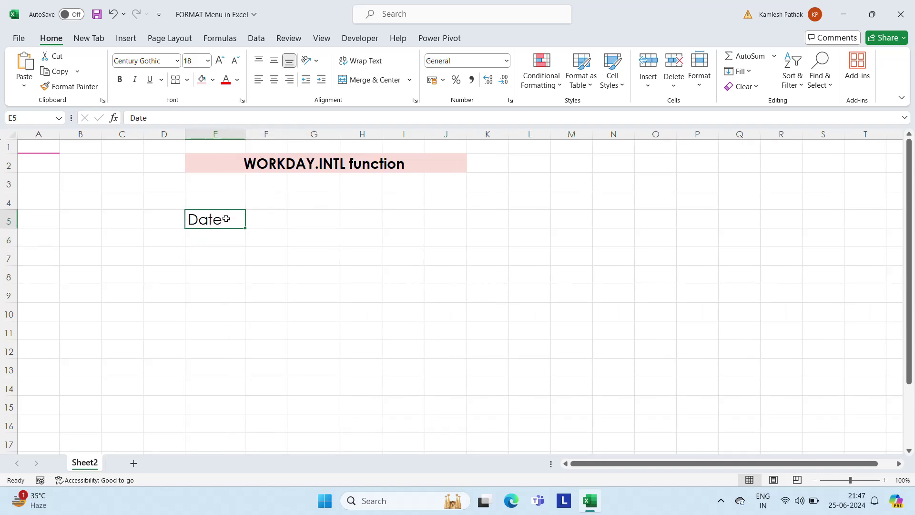
key("ctrl+b")
- Enter the start date 25-June in cell E6 under the Date heading
left_click(218, 239)
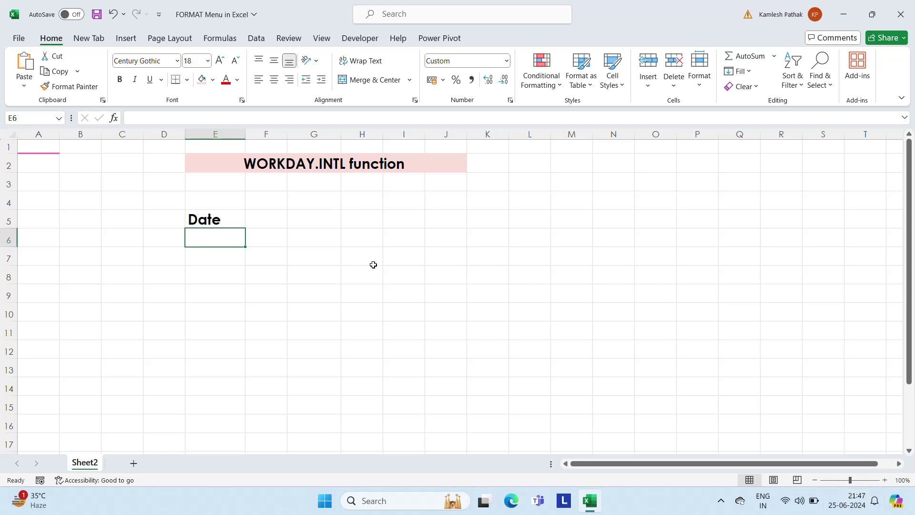
type("25-June")
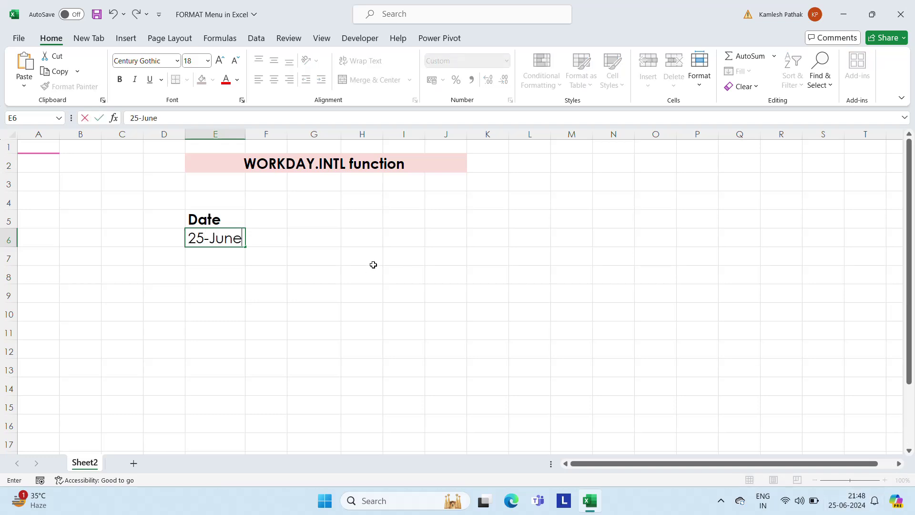
key("ctrl+Return")
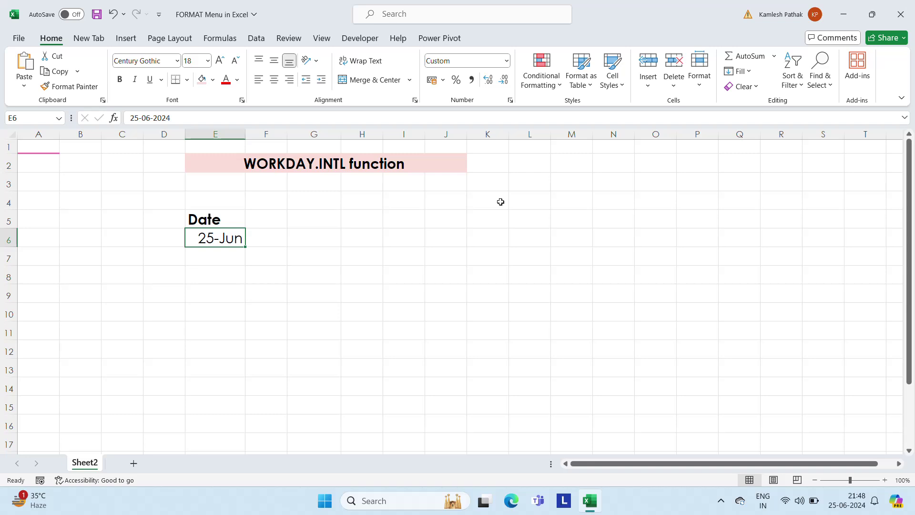
- Format the date in E6 with the Date type "*14 March 2012" and widen column E to fit it
right_click(218, 237)
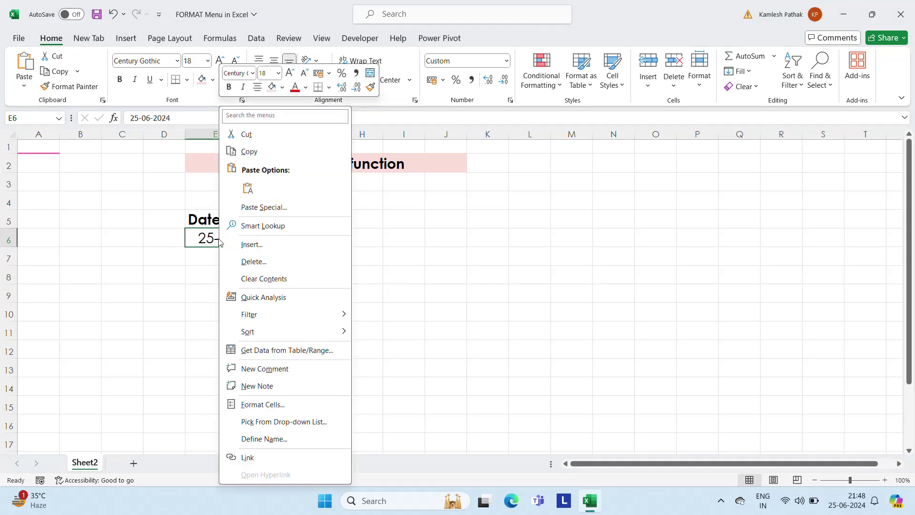
left_click(261, 405)
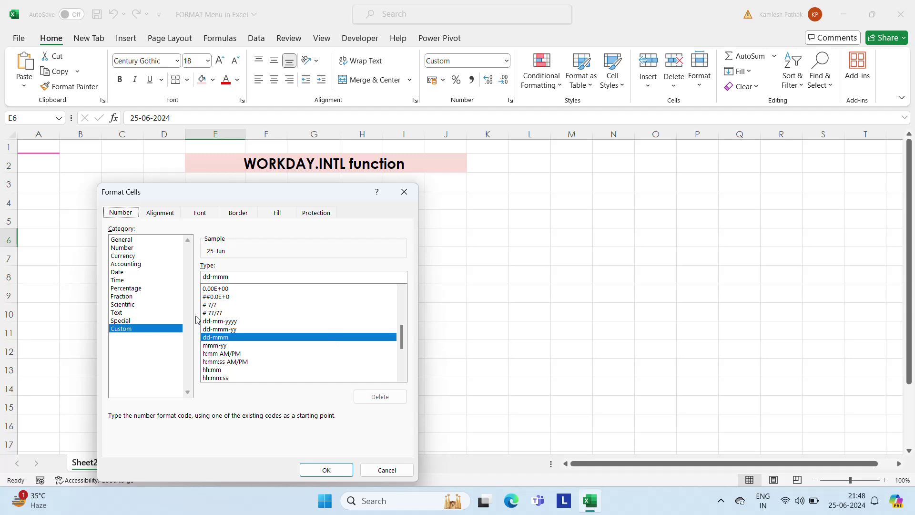
left_click(116, 272)
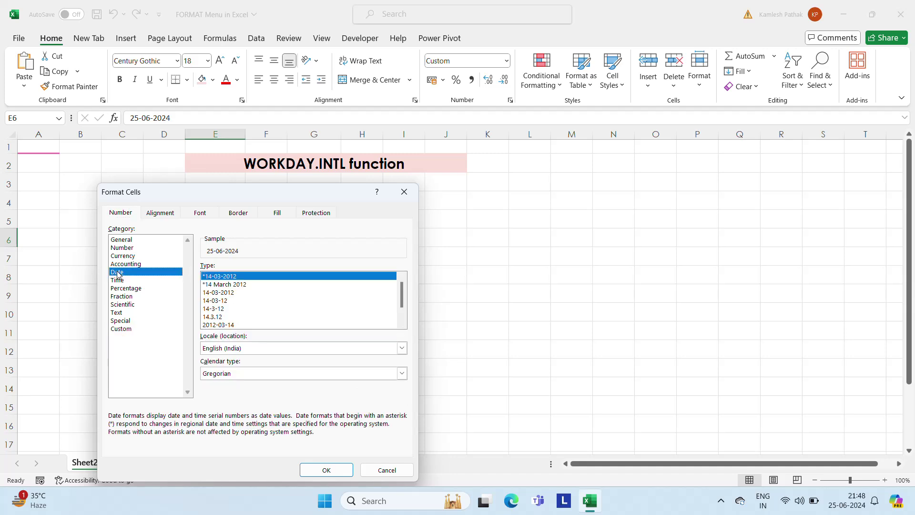
left_click(243, 285)
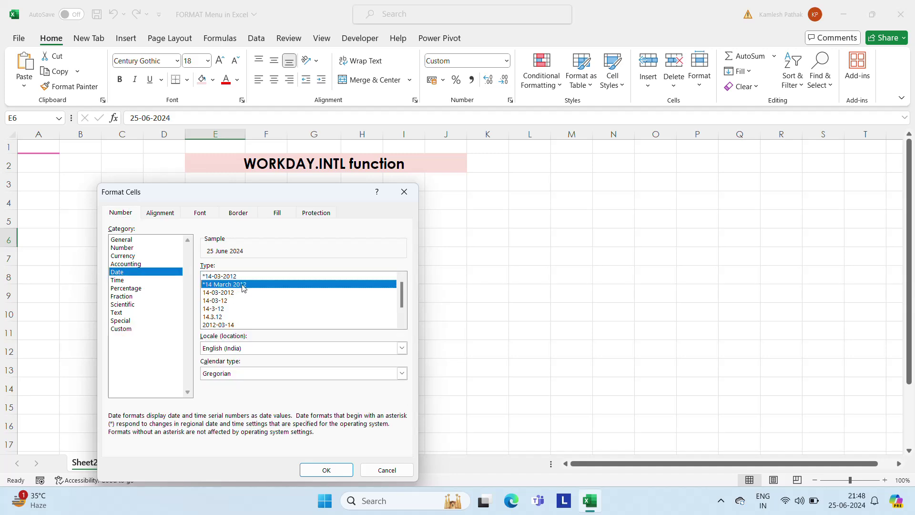
left_click(326, 470)
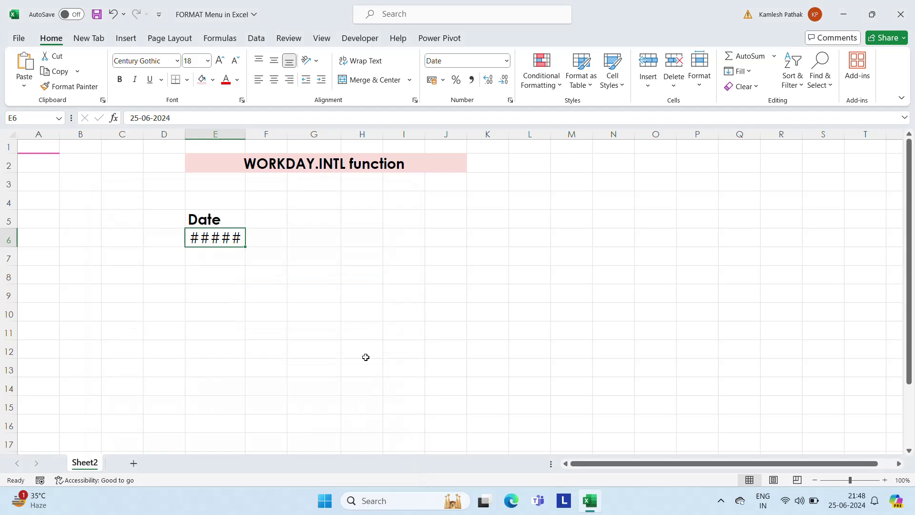
left_click_drag(245, 132, 303, 132)
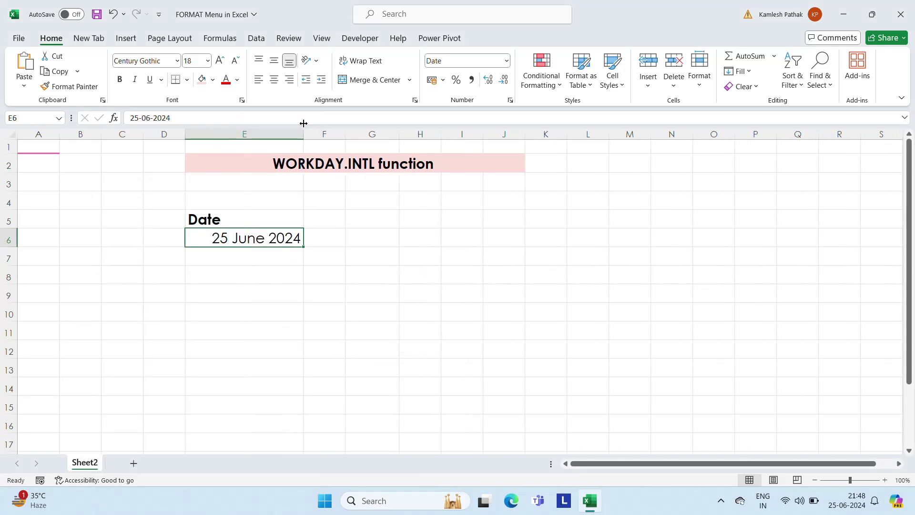
- Center the Date heading and its date in cells E5:E6 horizontally
left_click(335, 234)
key("Up")
key("Left")
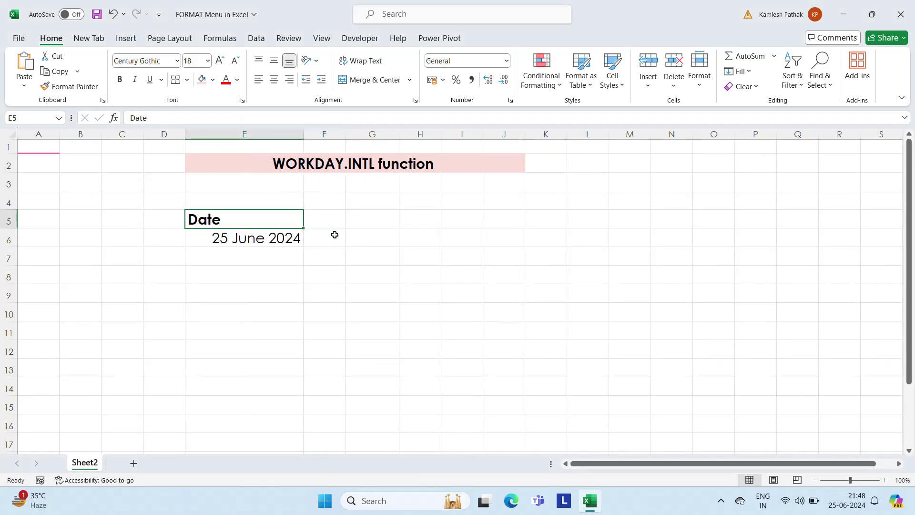
key("shift+Down")
left_click(274, 80)
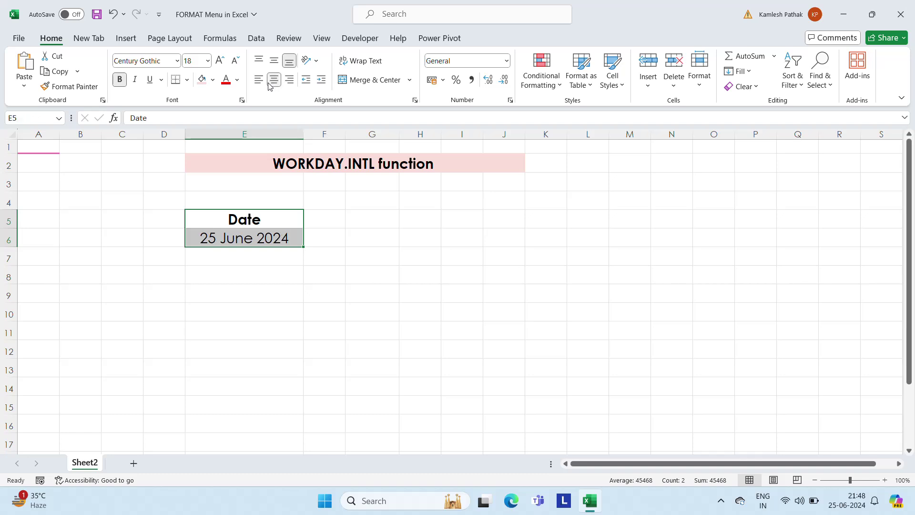
- Enter the heading "Days" in cell F5 and the value 6 in F6
left_click(331, 218)
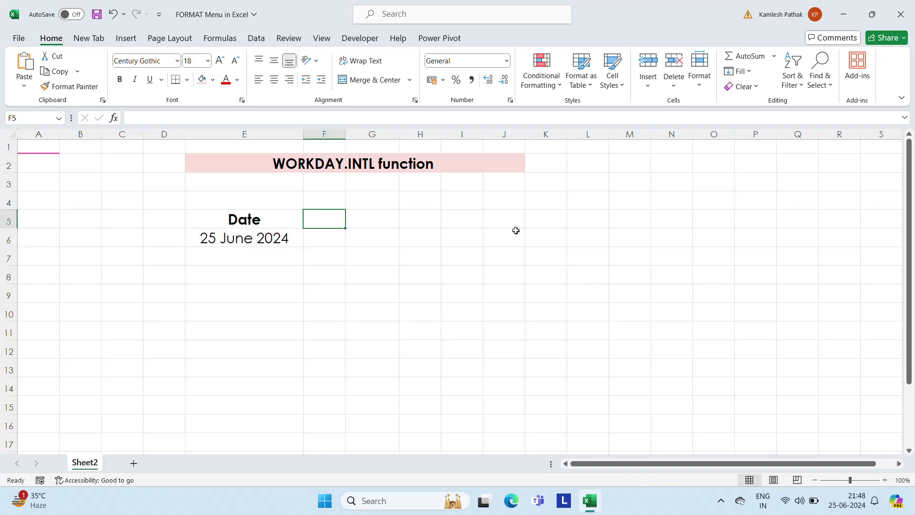
type("Days")
key("Return")
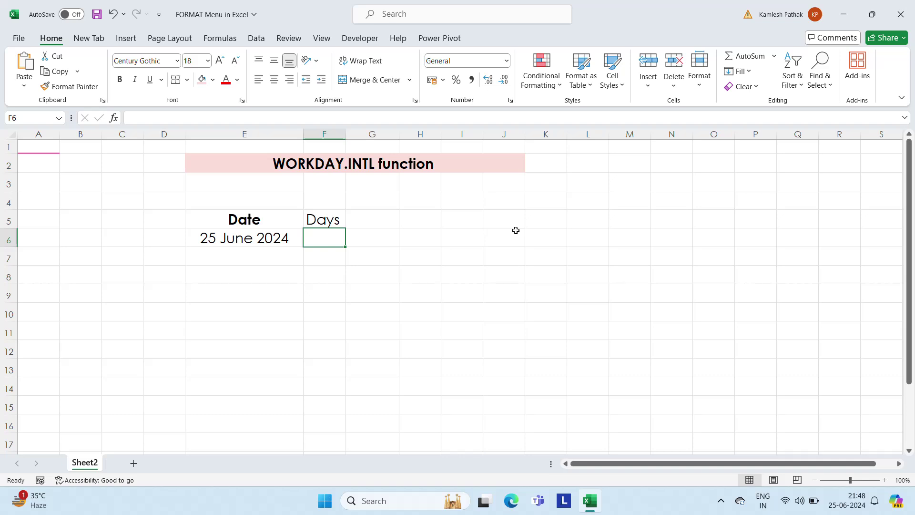
type("6")
key("Return")
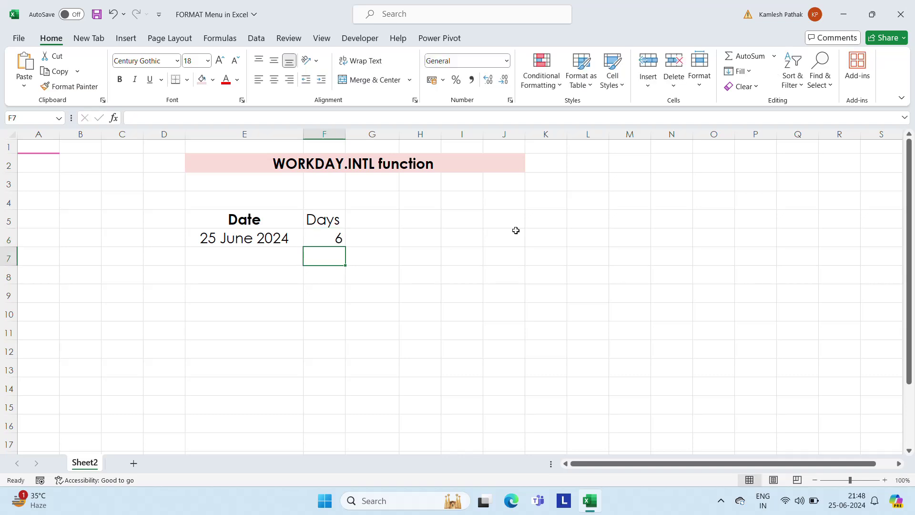
- Center the day count in F6 and make the Days heading in F5 bold
key("Up")
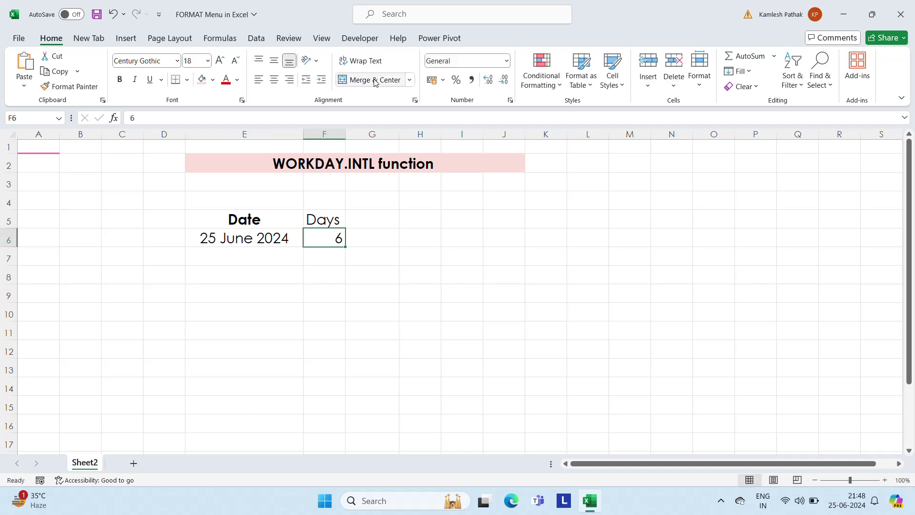
left_click(275, 82)
left_click(326, 220)
key("ctrl+b")
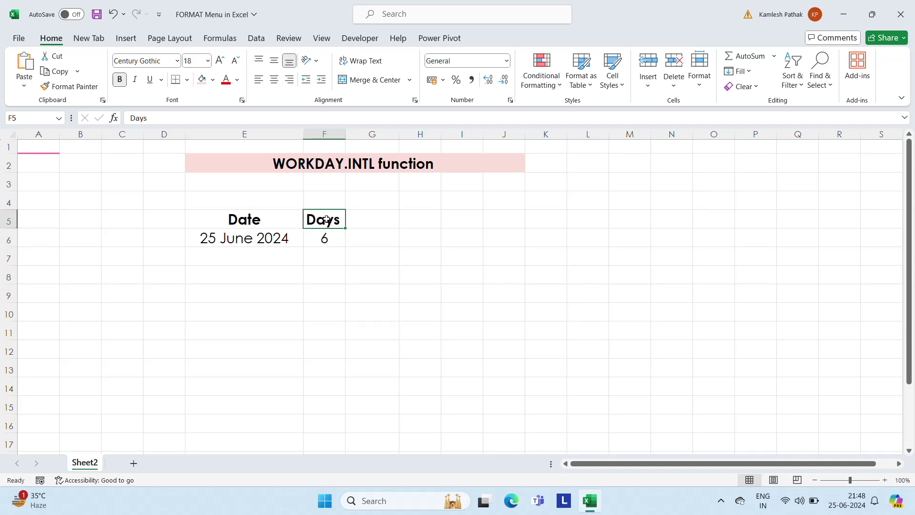
- Enter a bold "Function" heading in cell G5 and widen column G to fit a long date
left_click(378, 220)
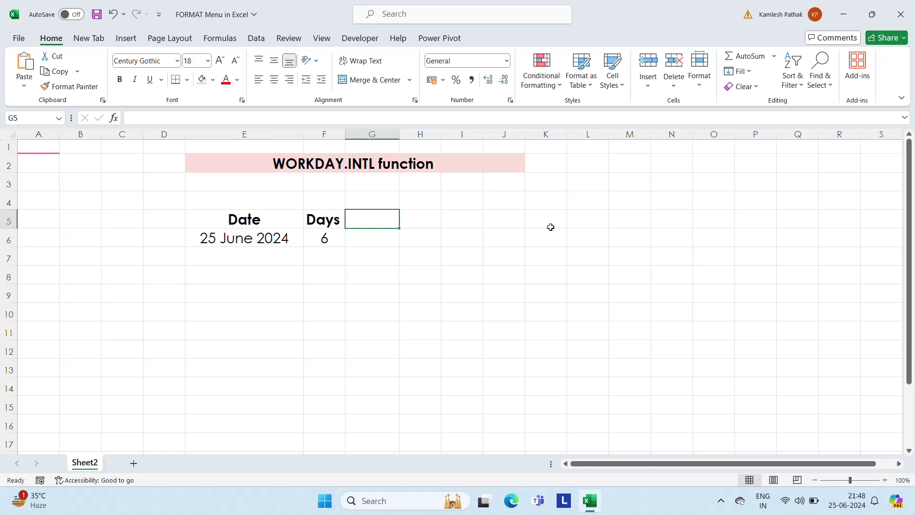
type("Function")
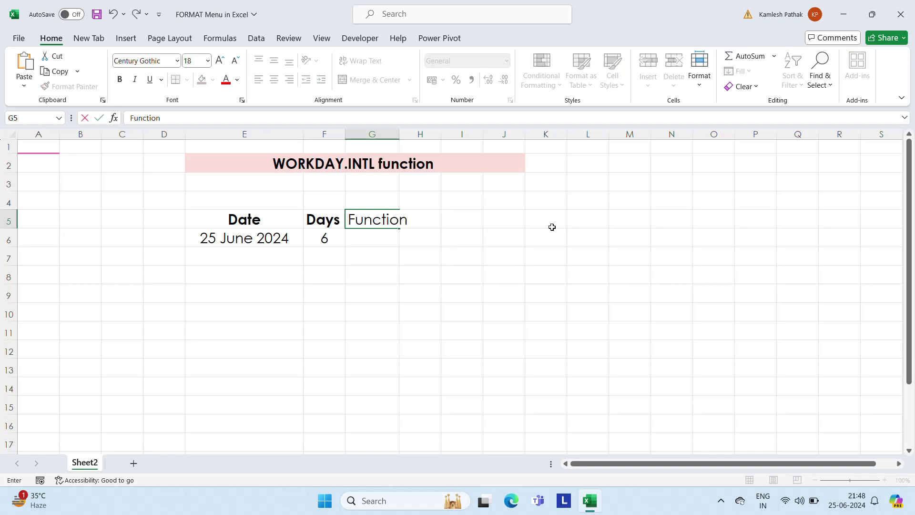
key("Return")
key("Up")
key("ctrl+b")
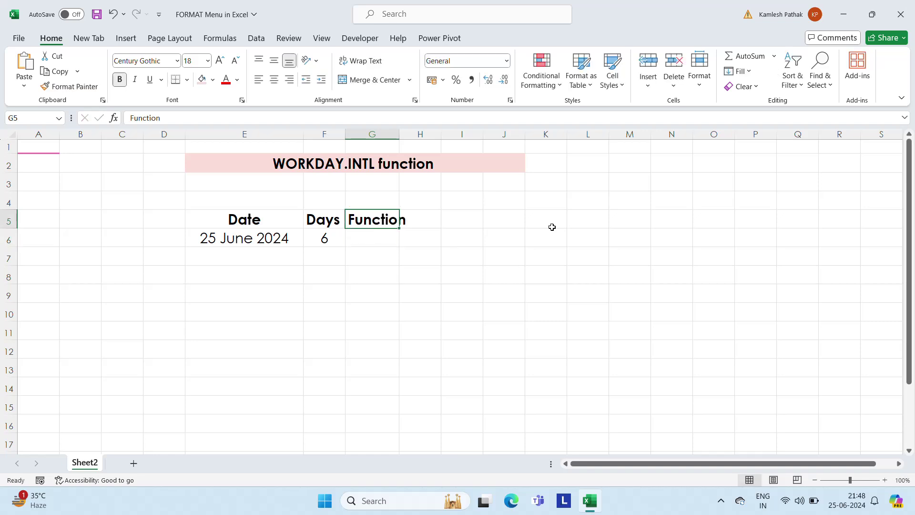
left_click_drag(400, 134, 443, 135)
- Enter =WORKDAY.INTL(E6,F6) in cell G6, using the start date and the number of days as arguments
left_click(392, 239)
key("Left")
key("Left")
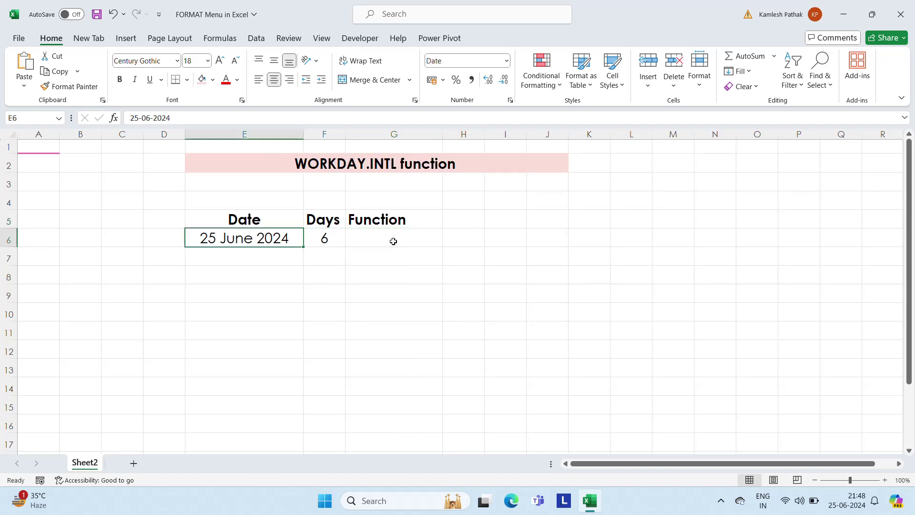
key("Right")
key("Right")
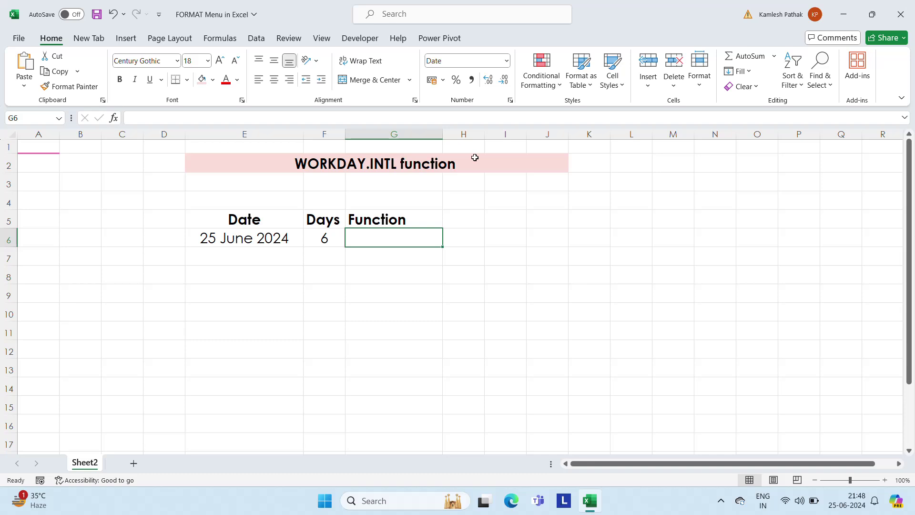
type("=wor")
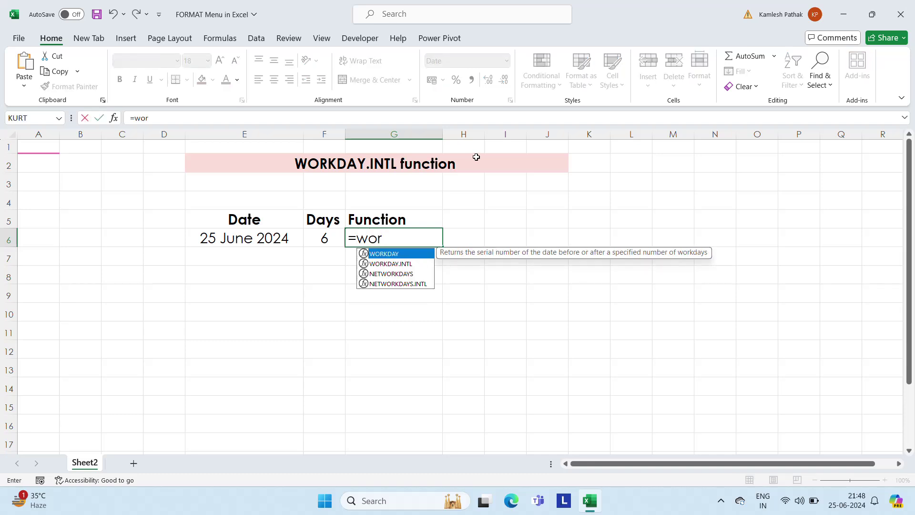
key("Down")
key("Tab")
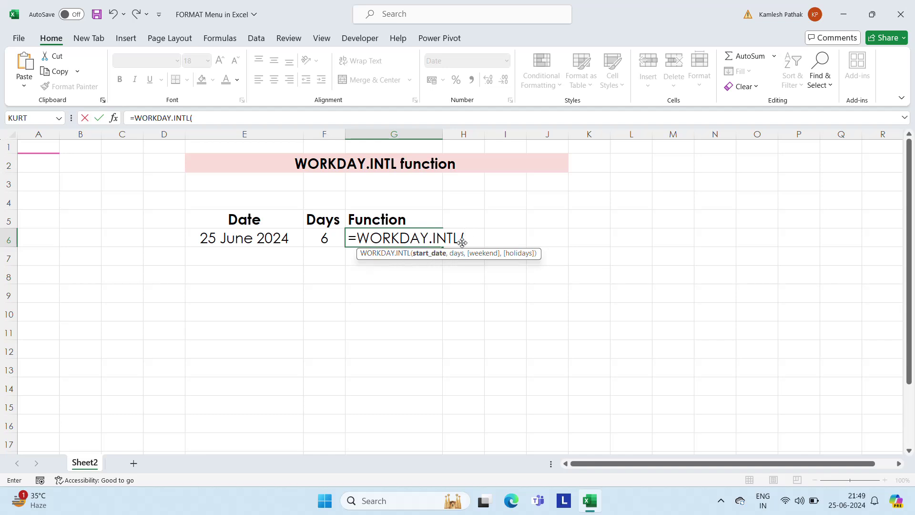
left_click(256, 242)
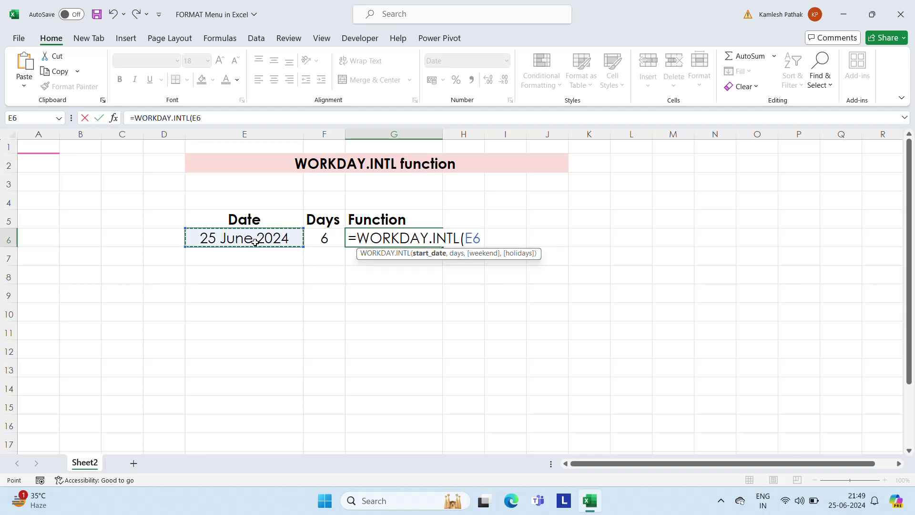
type(",")
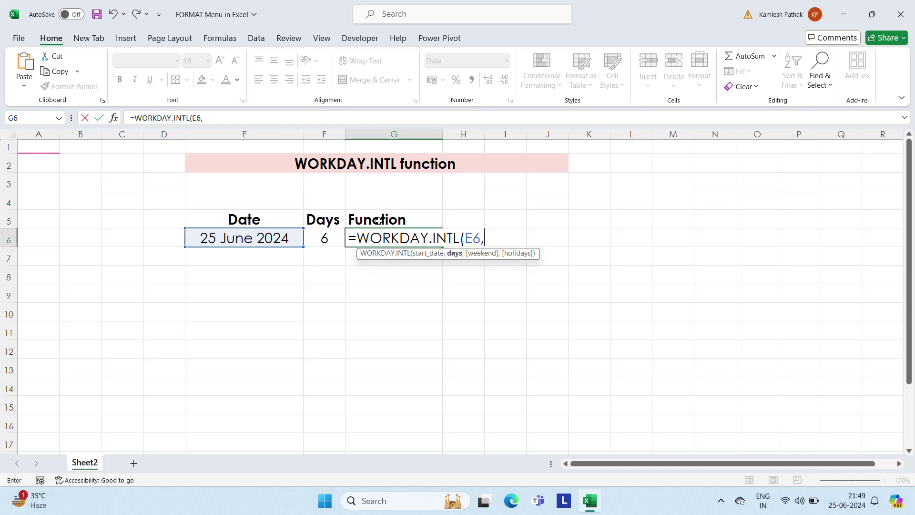
left_click(326, 239)
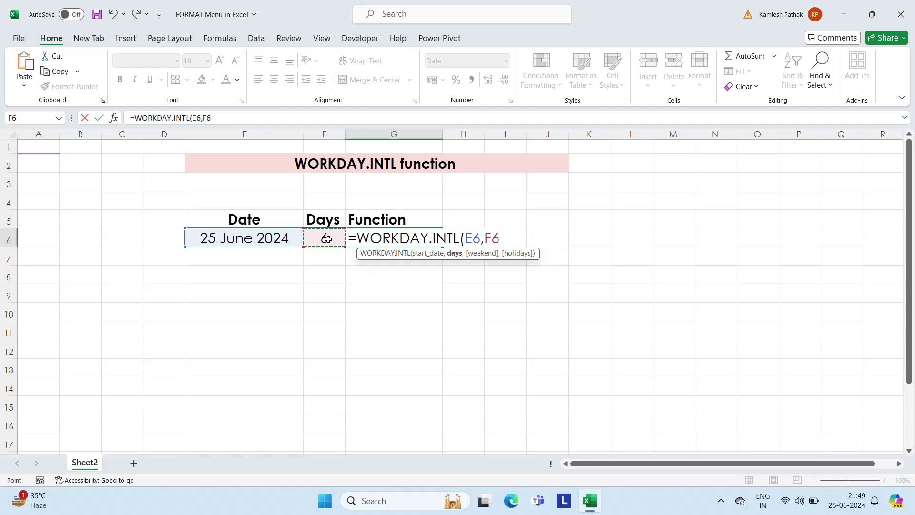
key("Return")
key("Up")
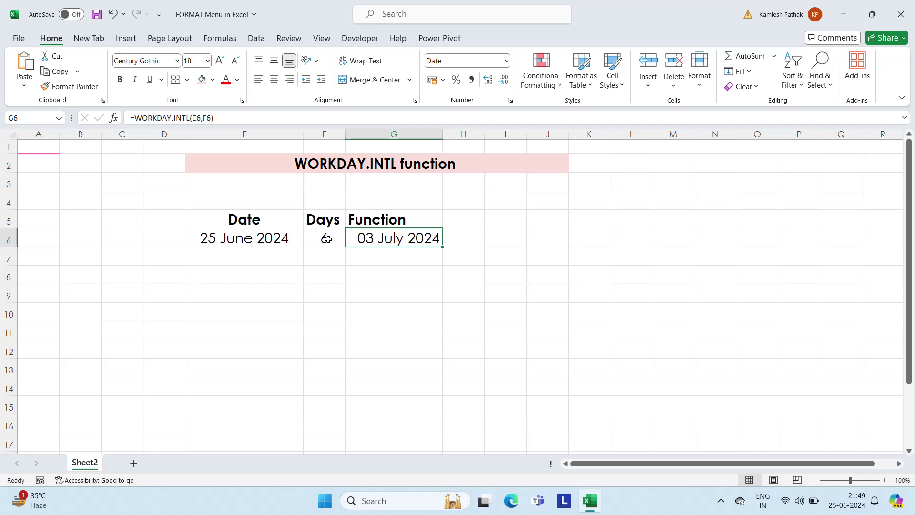
- Review the start date, day count and formula result in E6:G6, and open the system calendar for comparison
left_click(233, 245)
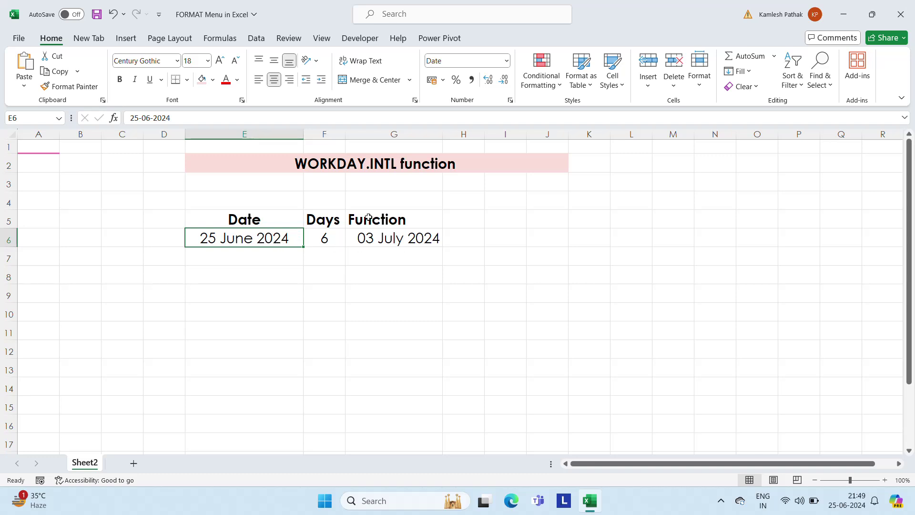
left_click(325, 238)
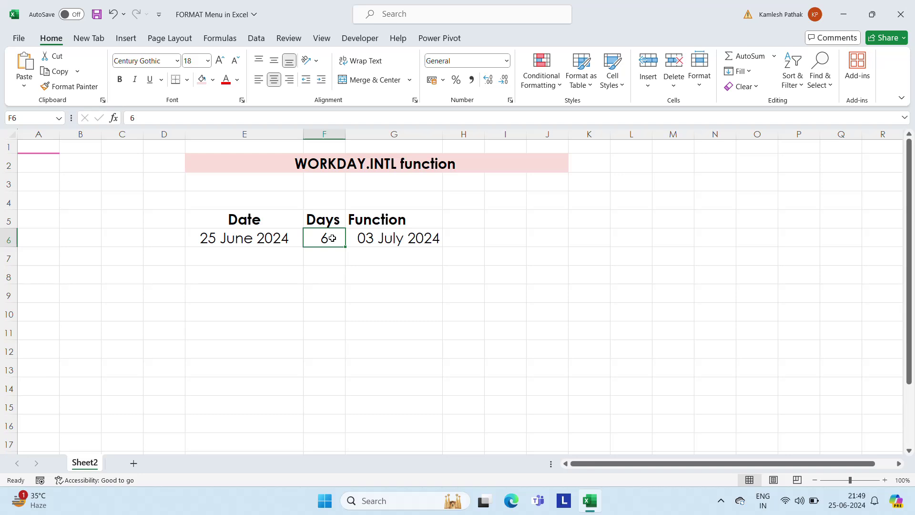
left_click(386, 240)
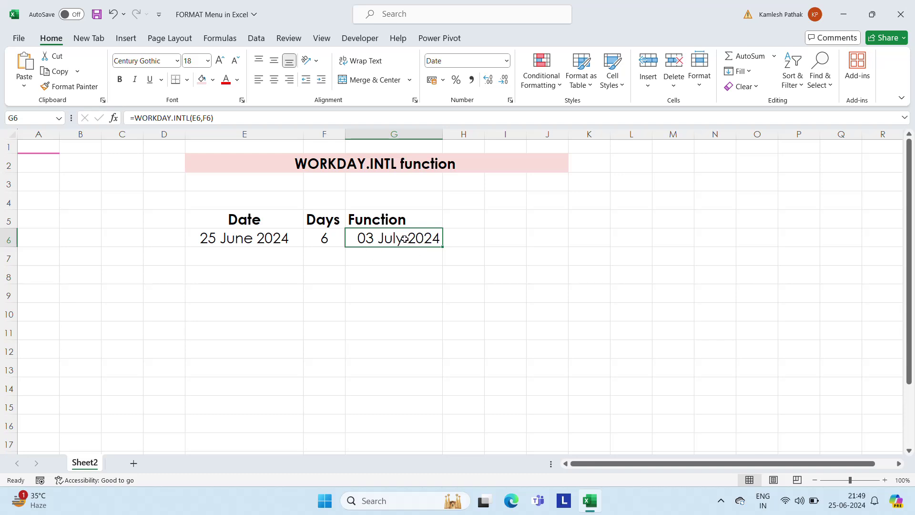
left_click(847, 504)
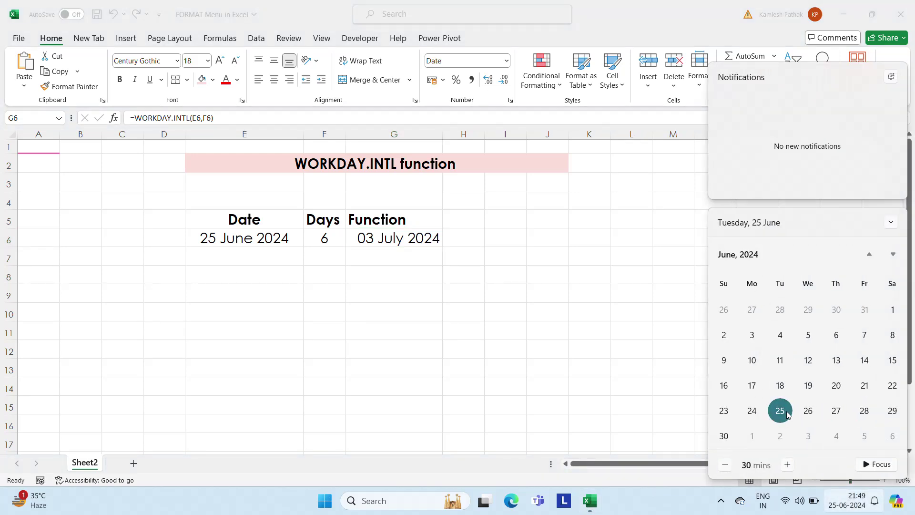
- View July 2024 in the system calendar, and set the day count in F6 to 3, returning to the formula in G6
left_click(894, 255)
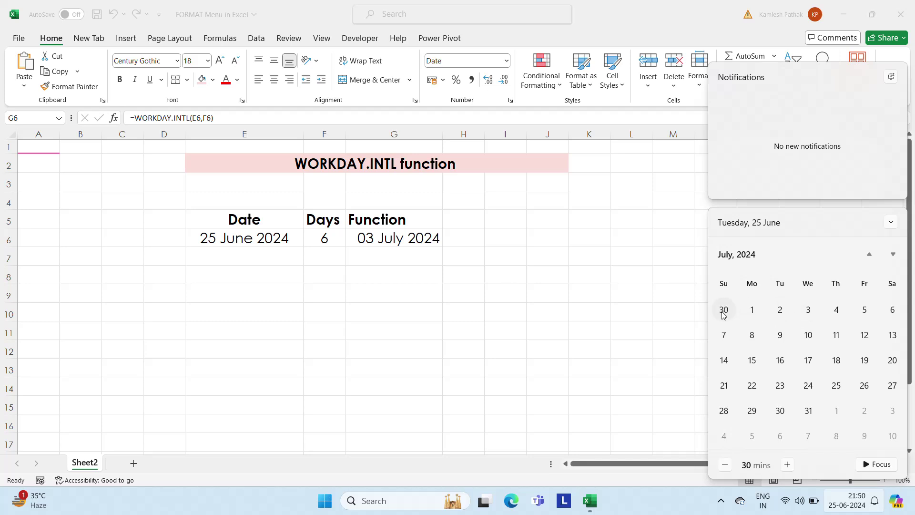
left_click(323, 240)
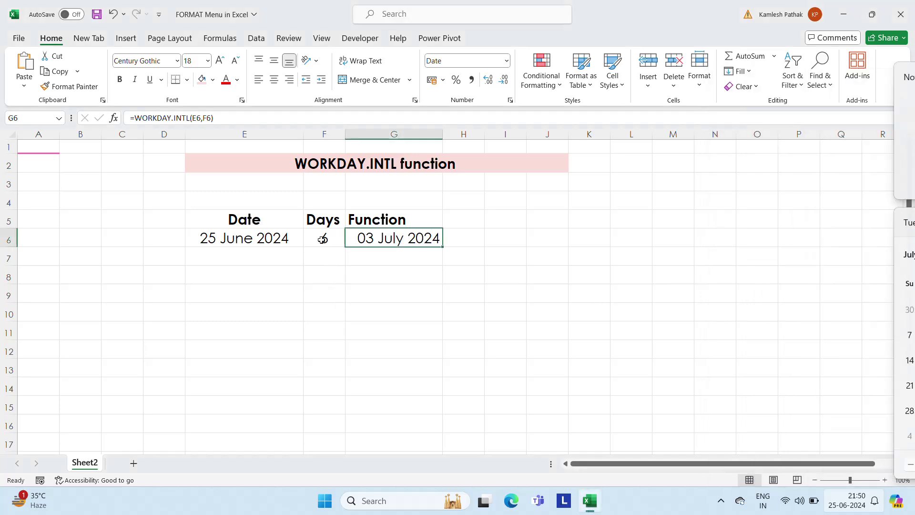
left_click(323, 240)
type("3")
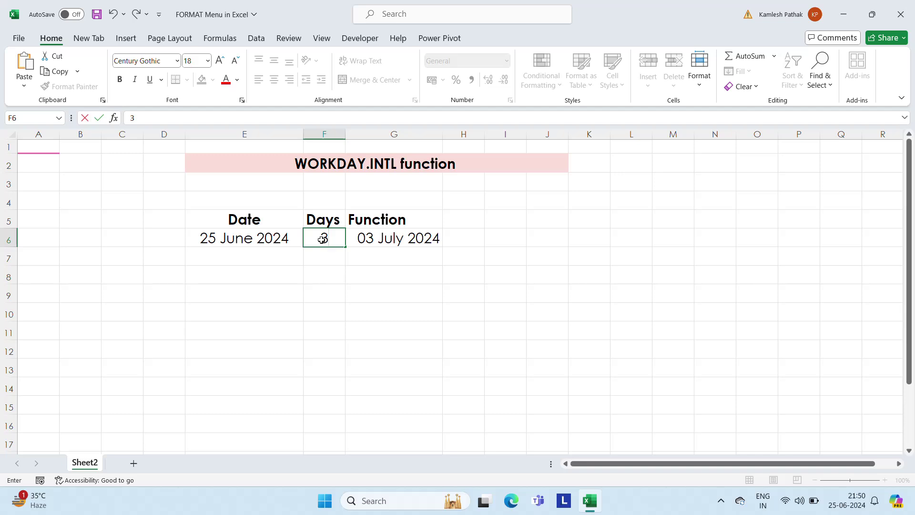
key("Return")
key("Up")
key("Right")
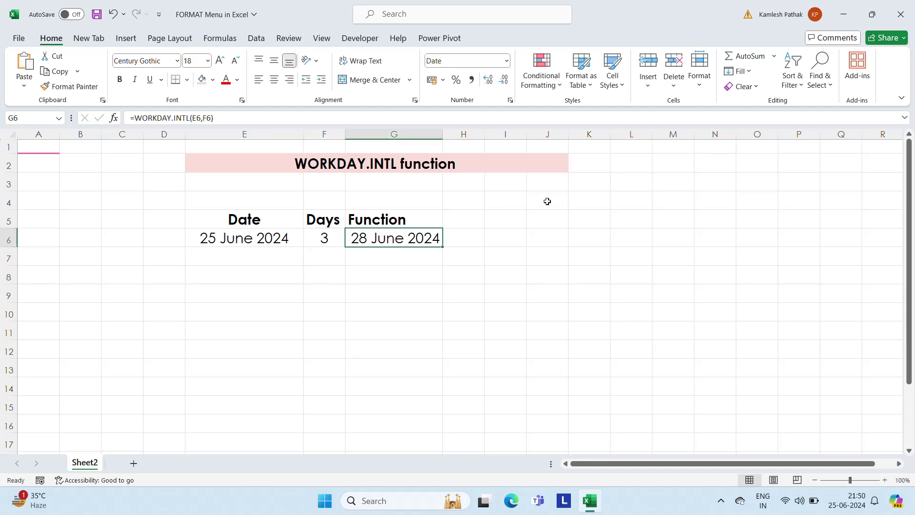
- Check the result in G6 against the June 2024 system calendar, and set the day count in F6 to 5
left_click(843, 507)
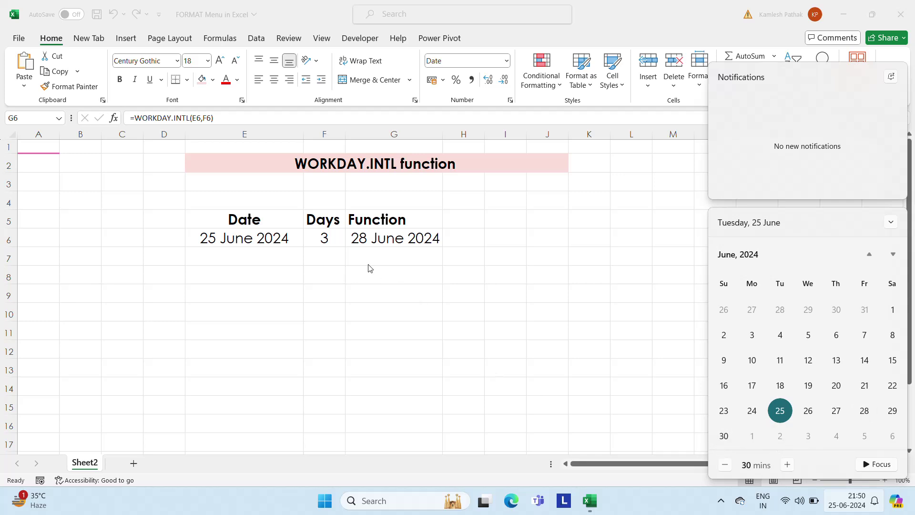
left_click(325, 238)
left_click(325, 238)
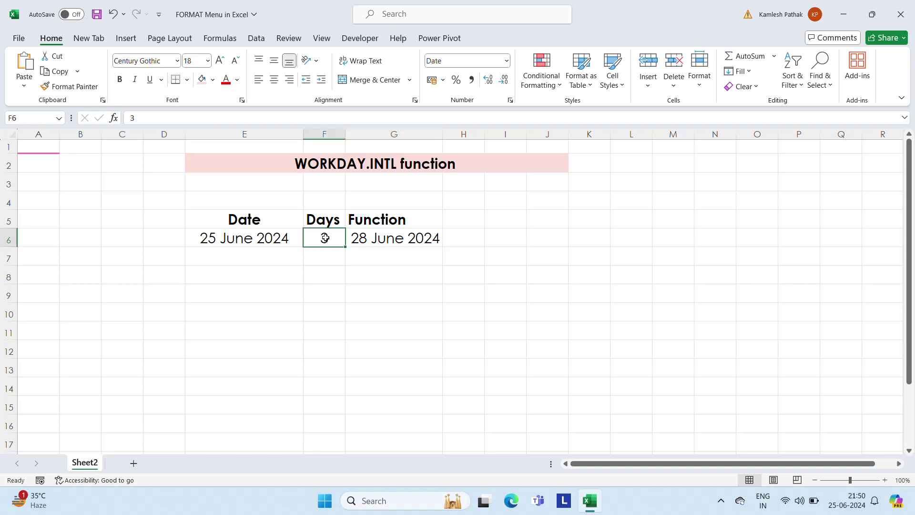
type("5")
key("Return")
key("Up")
key("Right")
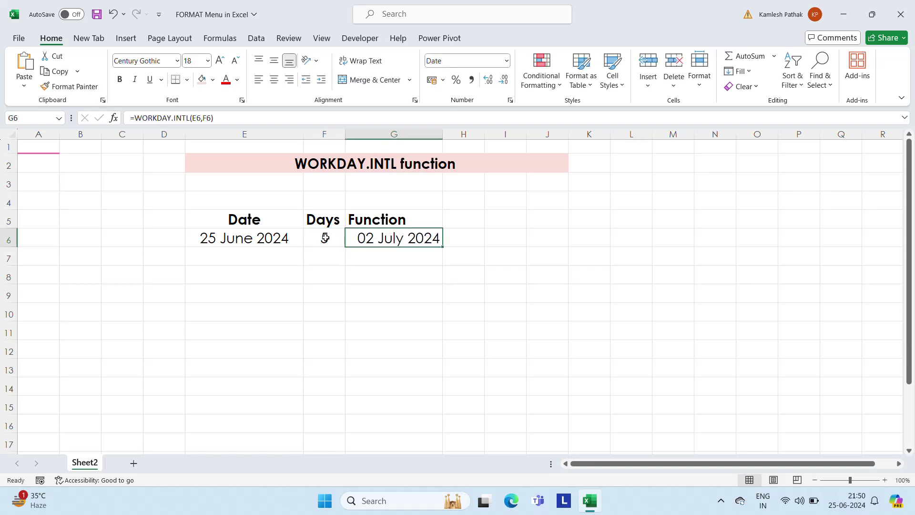
- Compare the start date in E6 and the formula result in G6 with June and July 2024 in the system calendar
left_click(843, 501)
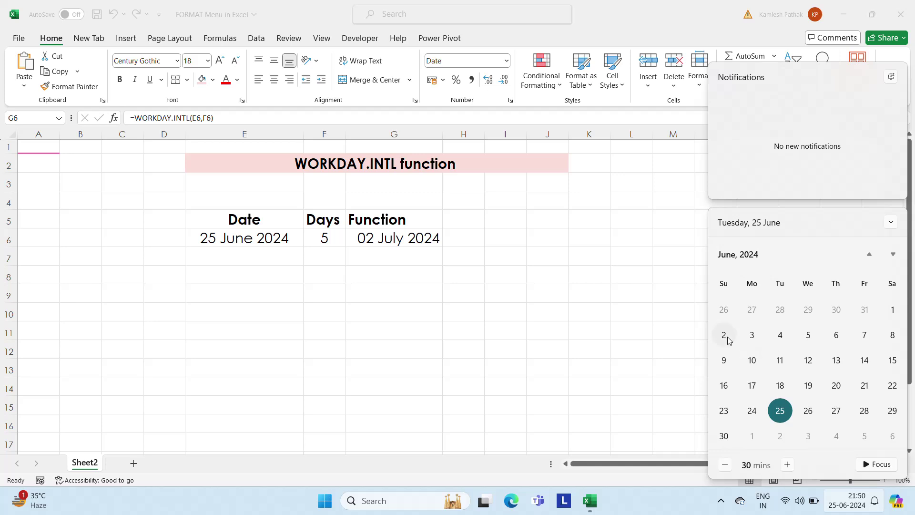
left_click(893, 254)
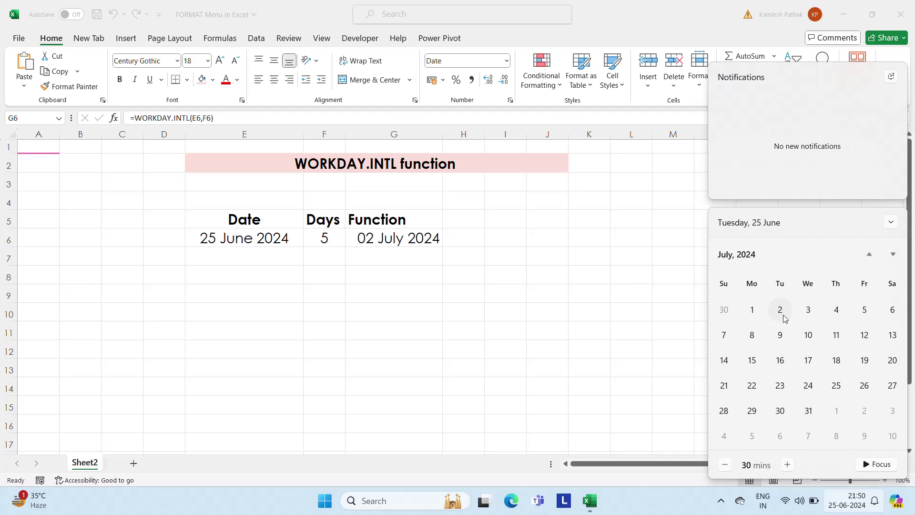
left_click(403, 239)
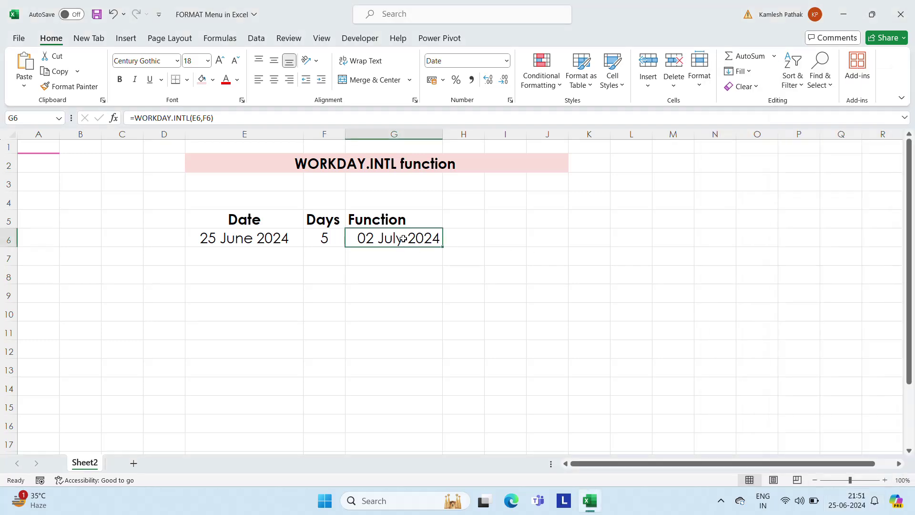
left_click(276, 240)
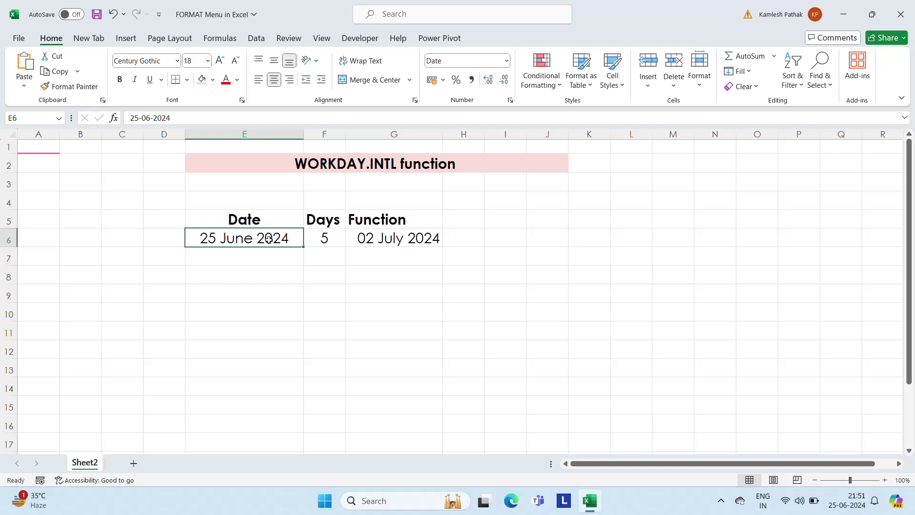
left_click(361, 238)
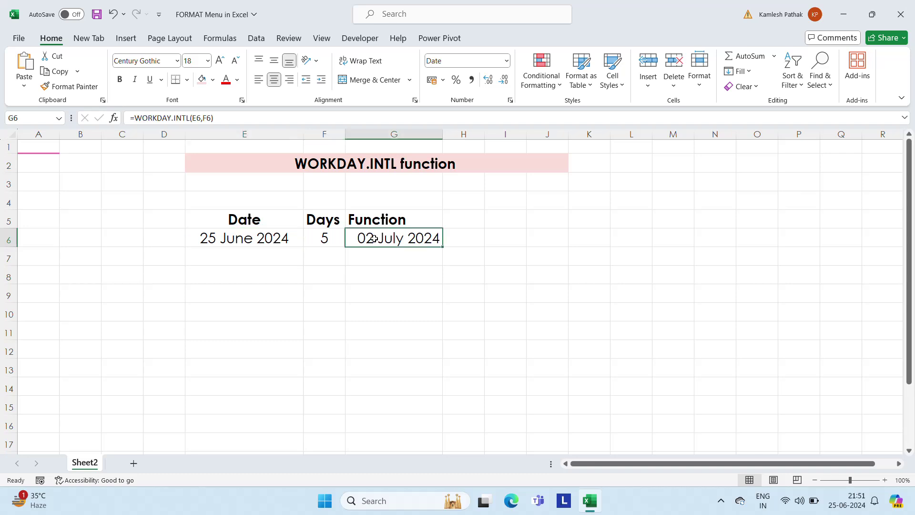
left_click(839, 508)
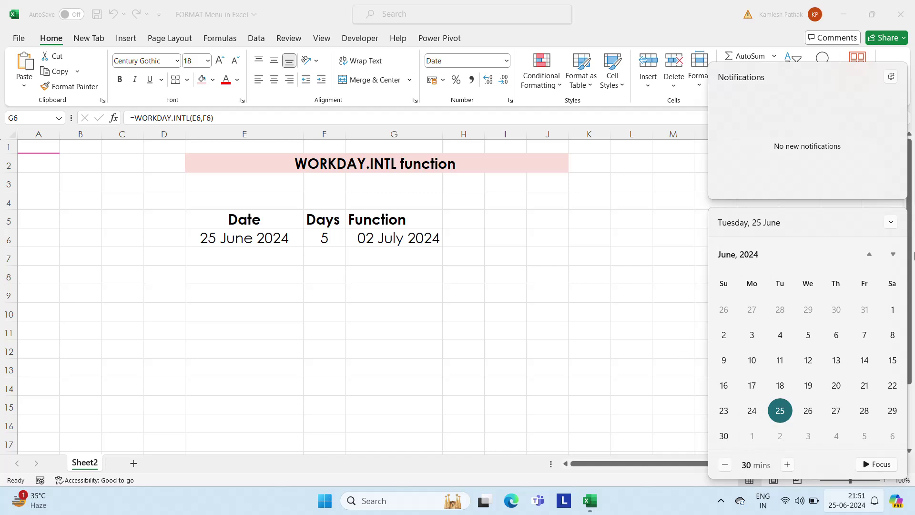
left_click(893, 254)
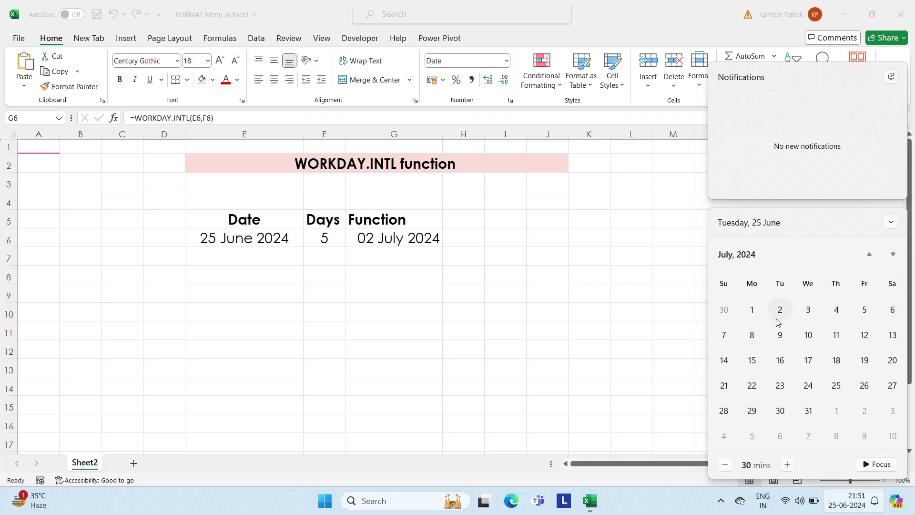
- Set the day count in F6 to 4 and compare the formula result with July 2024 in the system calendar
left_click(332, 239)
left_click(333, 239)
type("4")
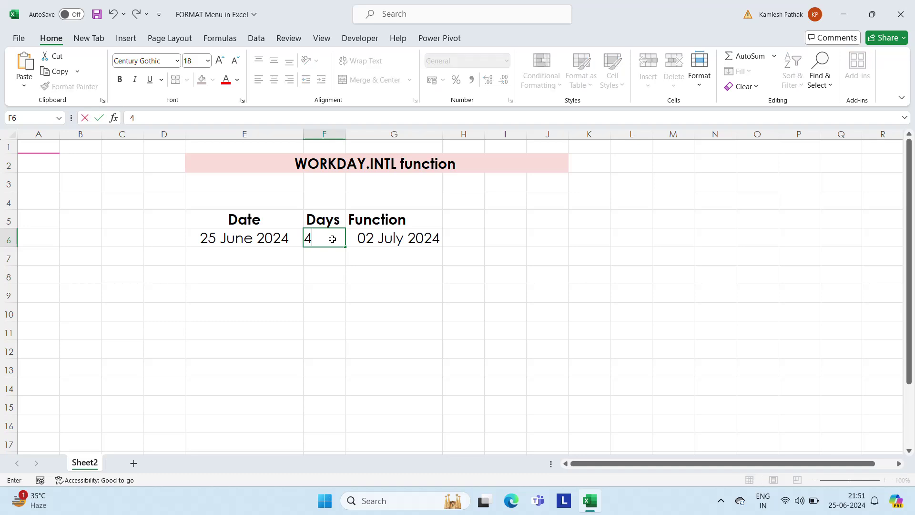
key("Return")
key("Up")
key("Right")
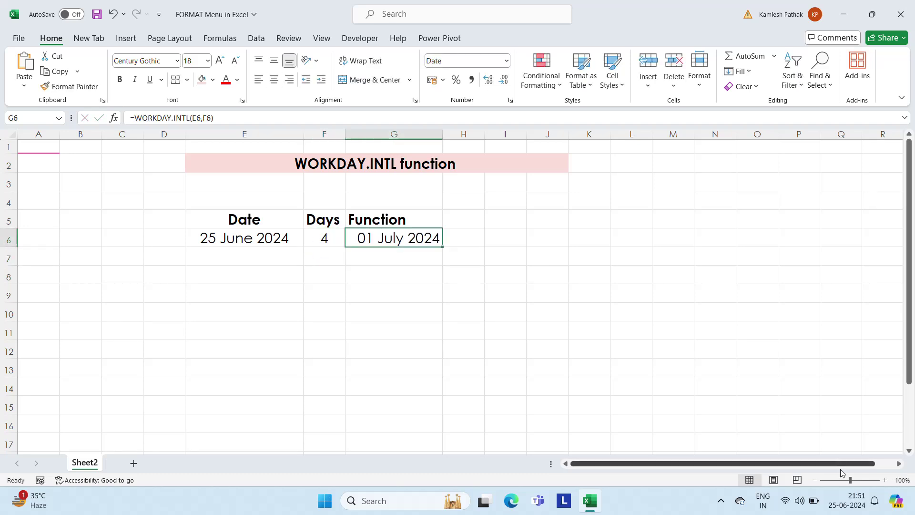
left_click(843, 501)
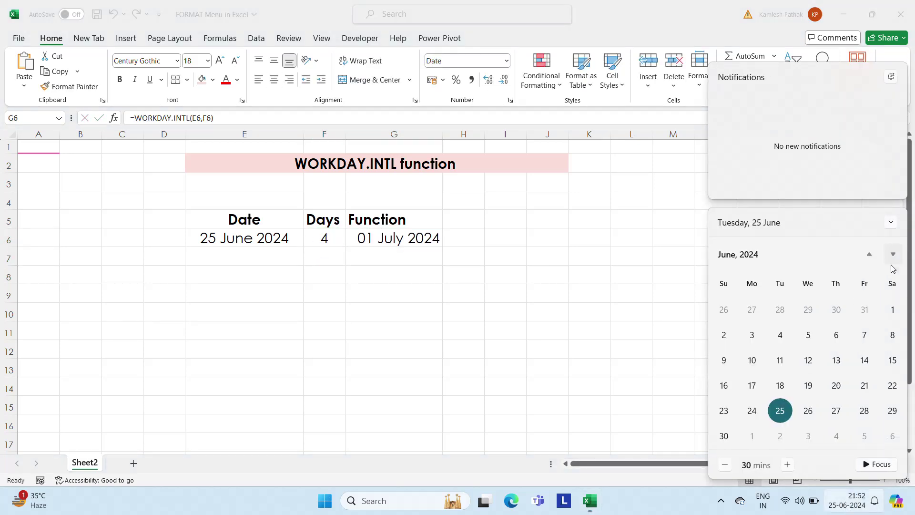
left_click(893, 257)
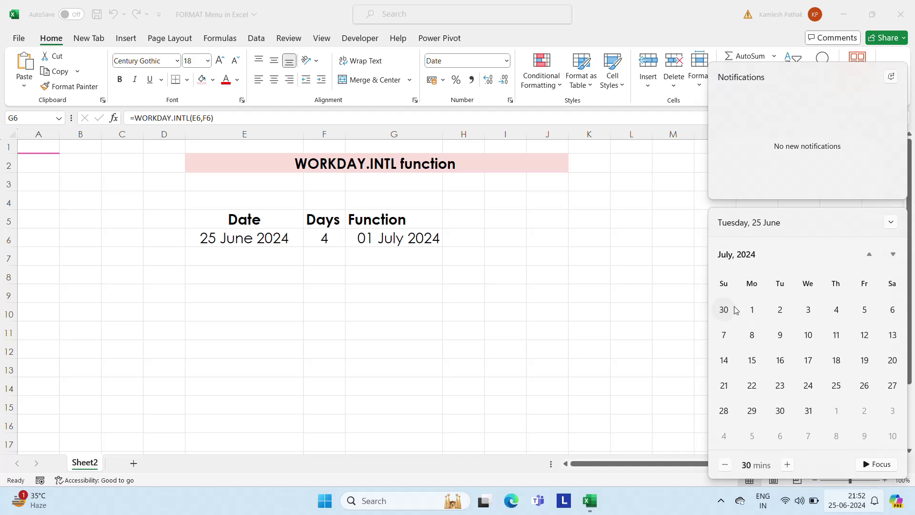
- Set the day count in F6 to 3 and compare the formula result with June 2024 in the system calendar
left_click(325, 238)
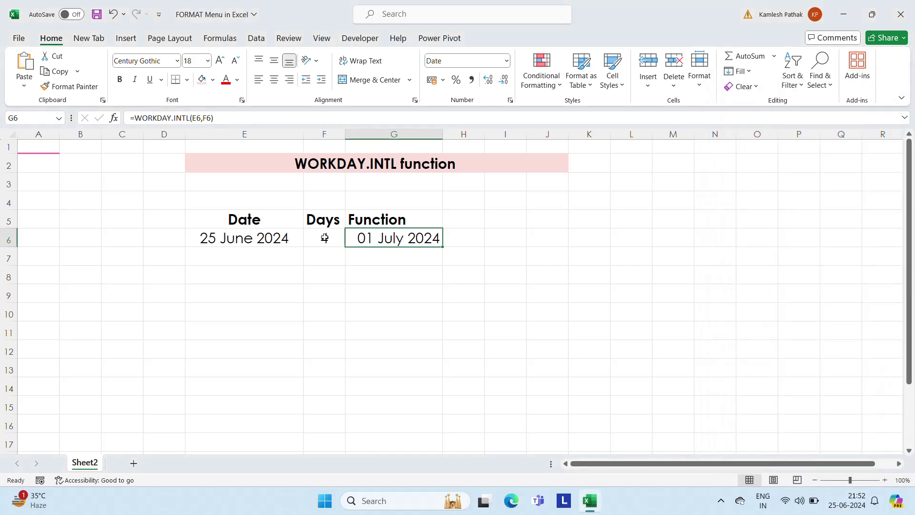
left_click(325, 238)
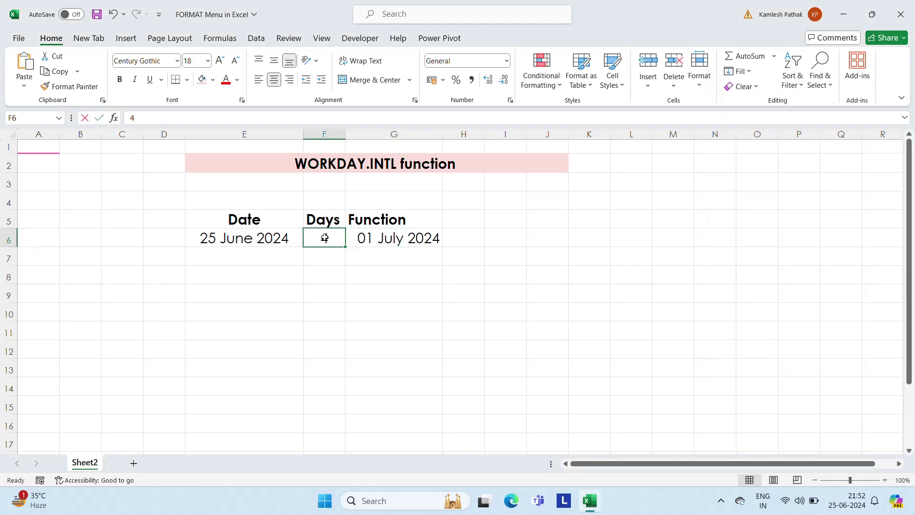
type("3")
key("Return")
left_click(325, 237)
key("Right")
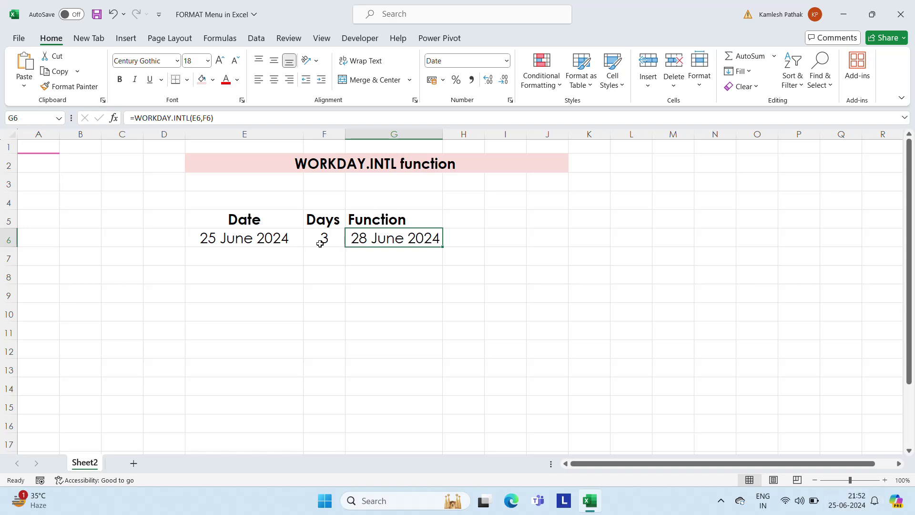
left_click(861, 501)
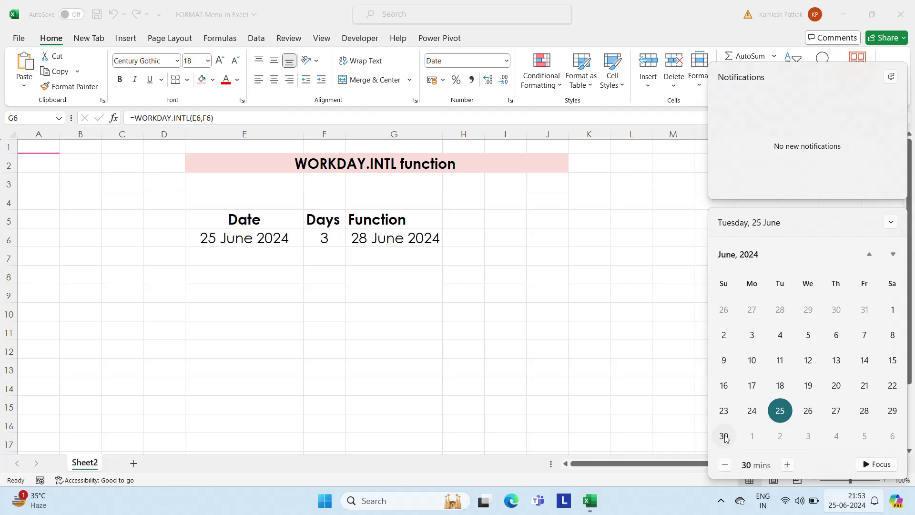
- Set the day count in F6 to 5 and compare the formula result with June and July 2024 in the system calendar
left_click(324, 240)
left_click(325, 240)
type("5")
key("Return")
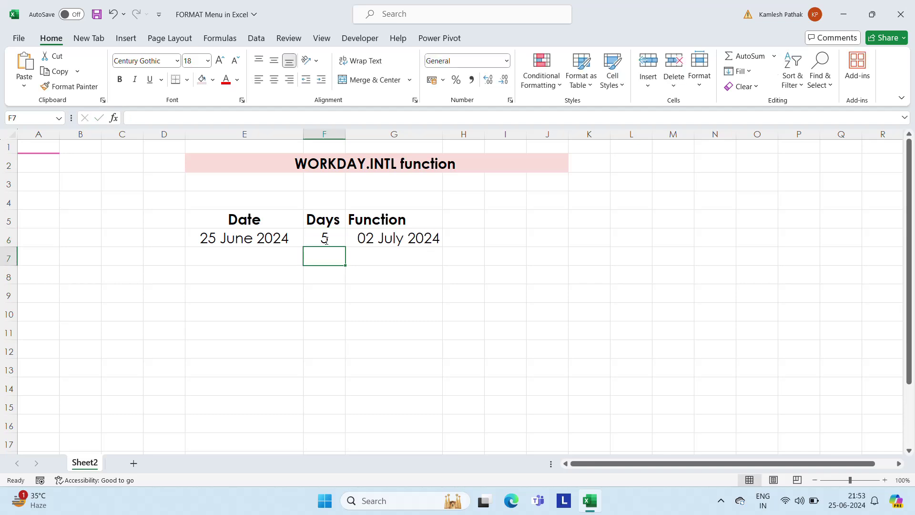
left_click(326, 241)
key("Right")
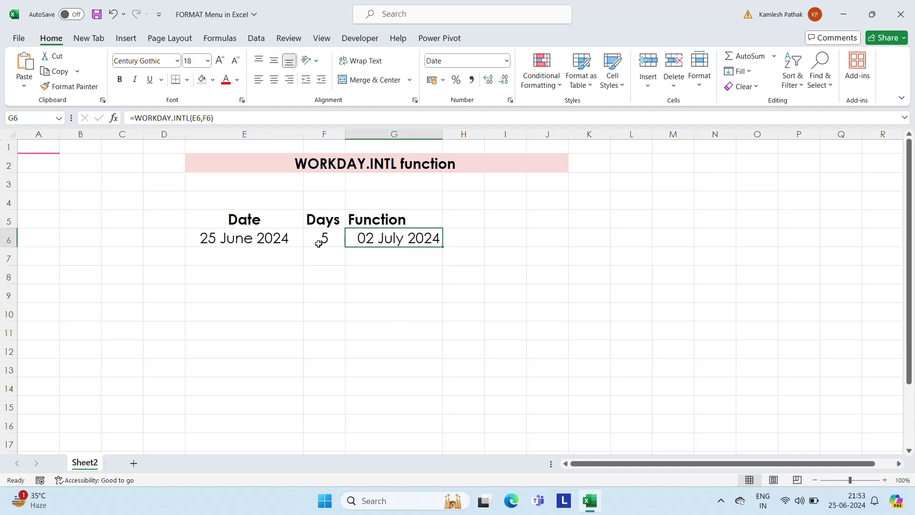
left_click(846, 506)
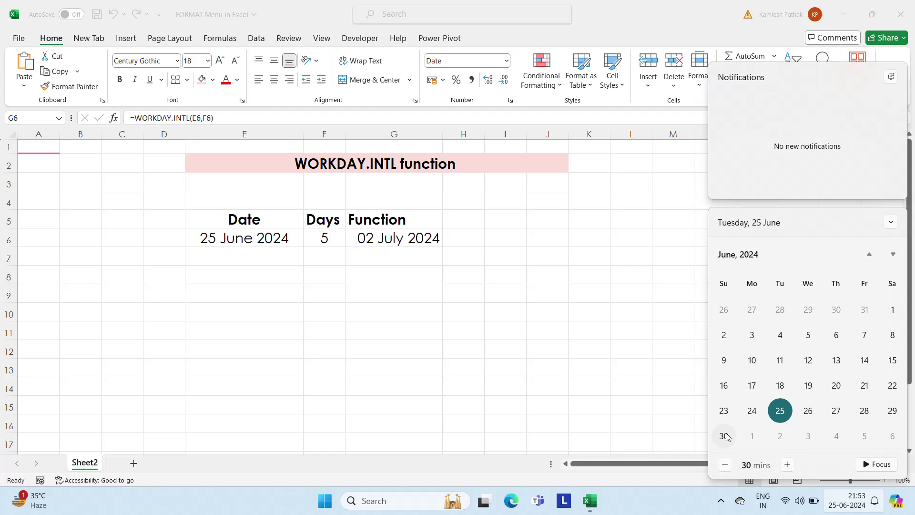
left_click(894, 254)
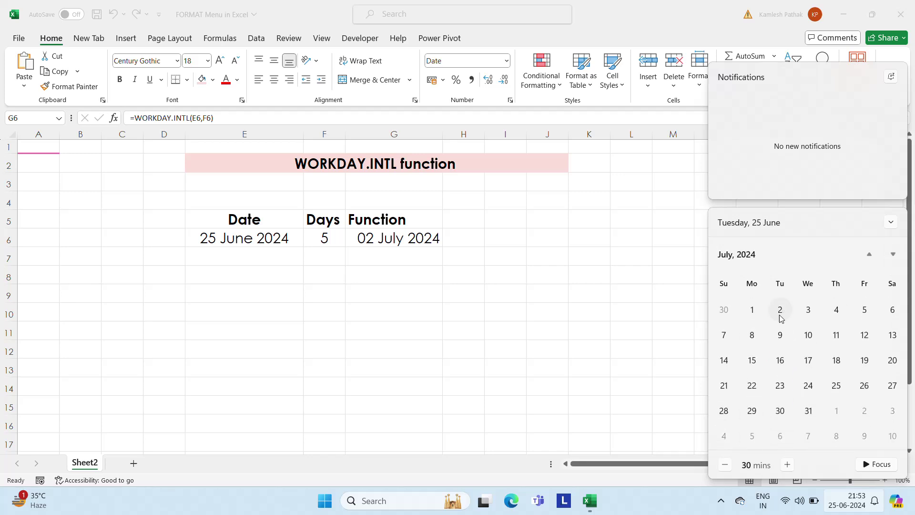
- Set the day count in F6 to 4 and select the formula result in G6
left_click(326, 243)
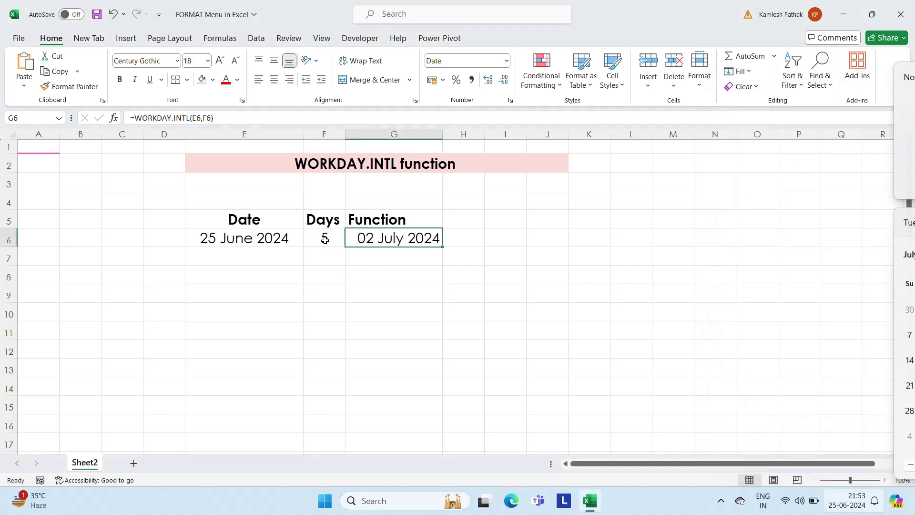
left_click(326, 244)
type("4")
key("ctrl+Return")
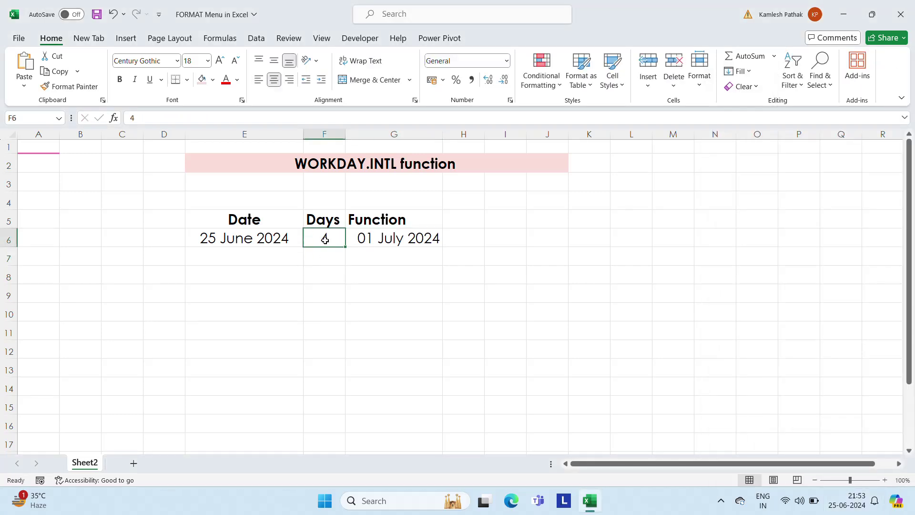
key("Right")
- Set the day count in F6 to 3 and return to the WORKDAY.INTL formula in G6
key("Left")
type("3")
key("Return")
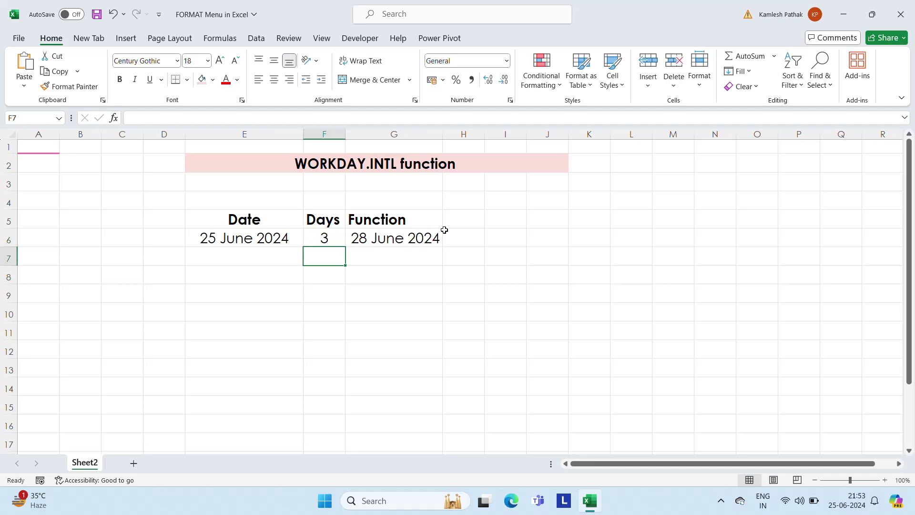
key("Up")
key("Right")
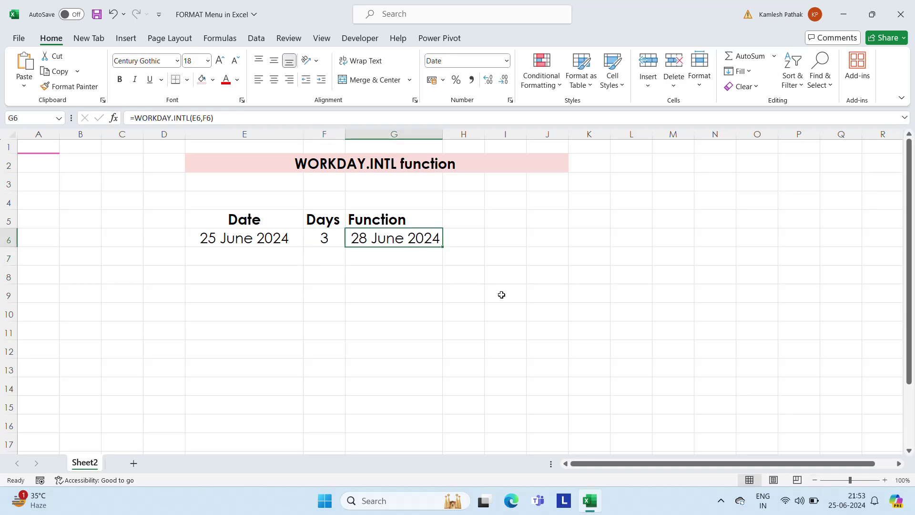
left_click(207, 190)
key("Up")
key("Up")
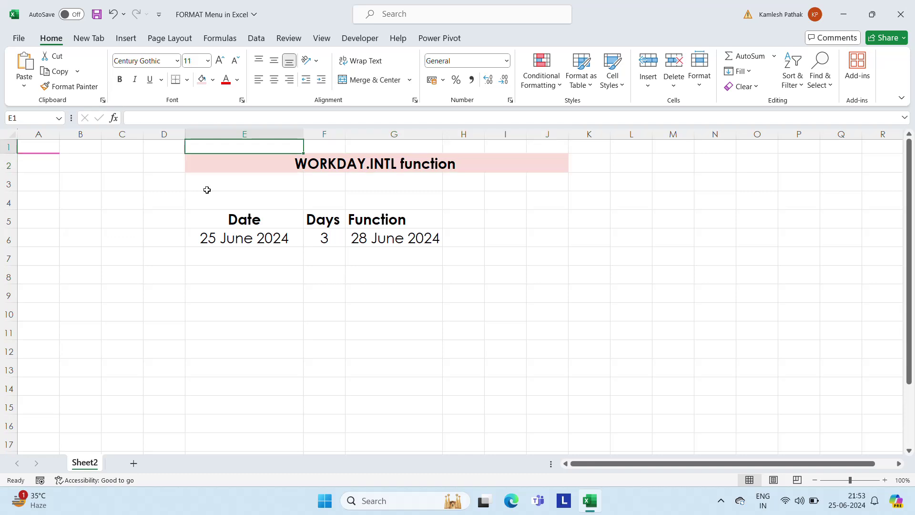
key("Down")
key("Down")
key("Down")
key("Down")
key("Down")
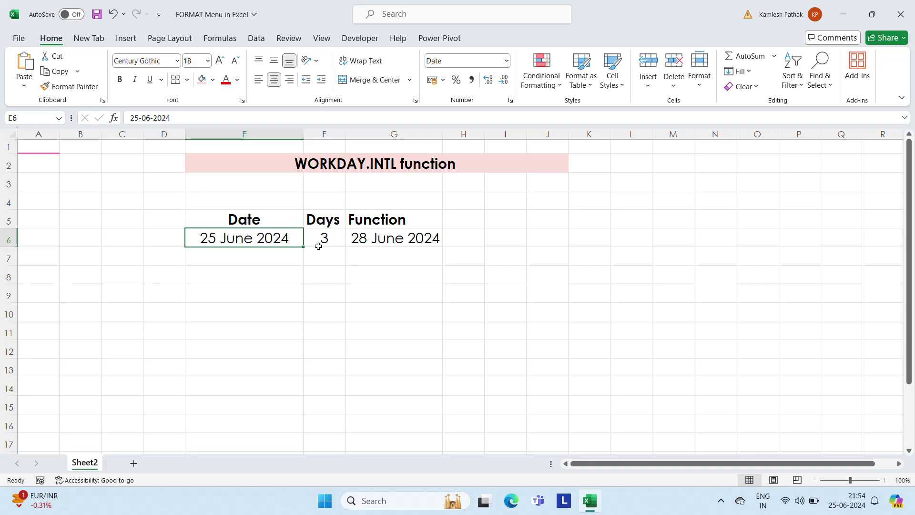
left_click(720, 503)
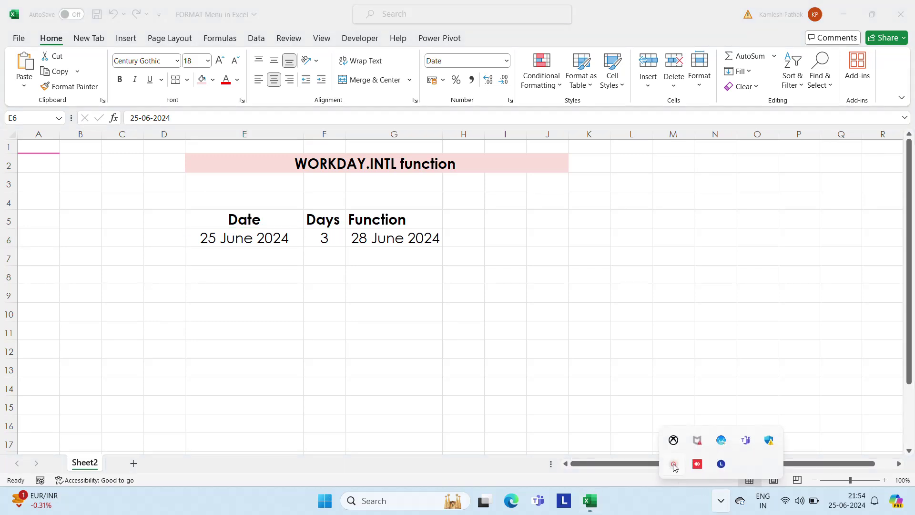